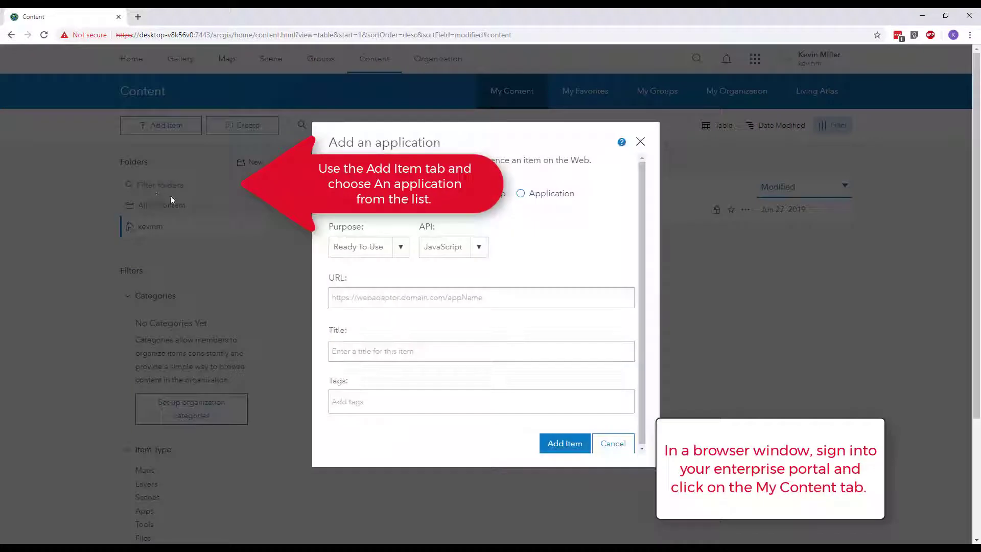
{"action": "left_click", "coordinate": [332, 207]}
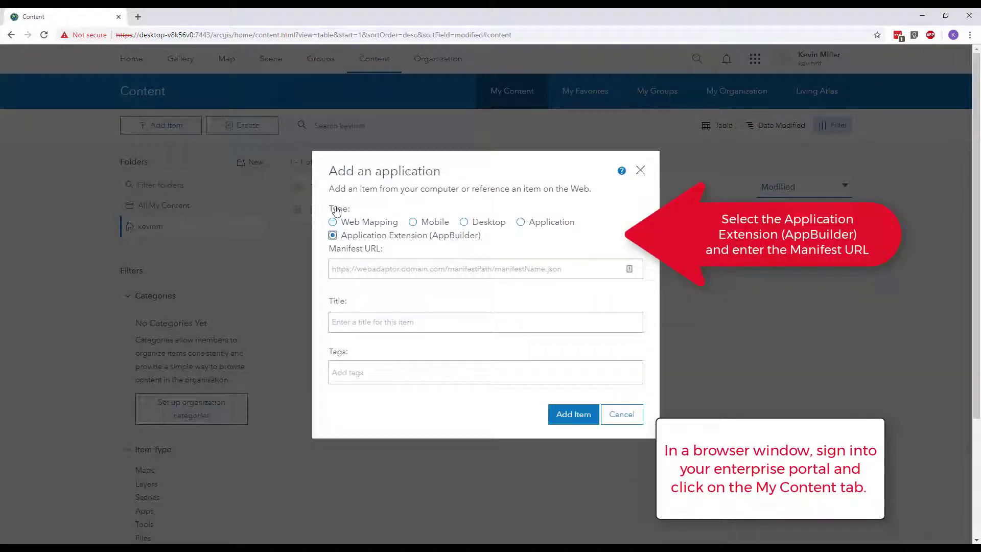
{"action": "left_click", "coordinate": [376, 274]}
{"action": "type", "text": "https://data.sitevisit360.s3.amazonaws.com/widget/manifest.json"}
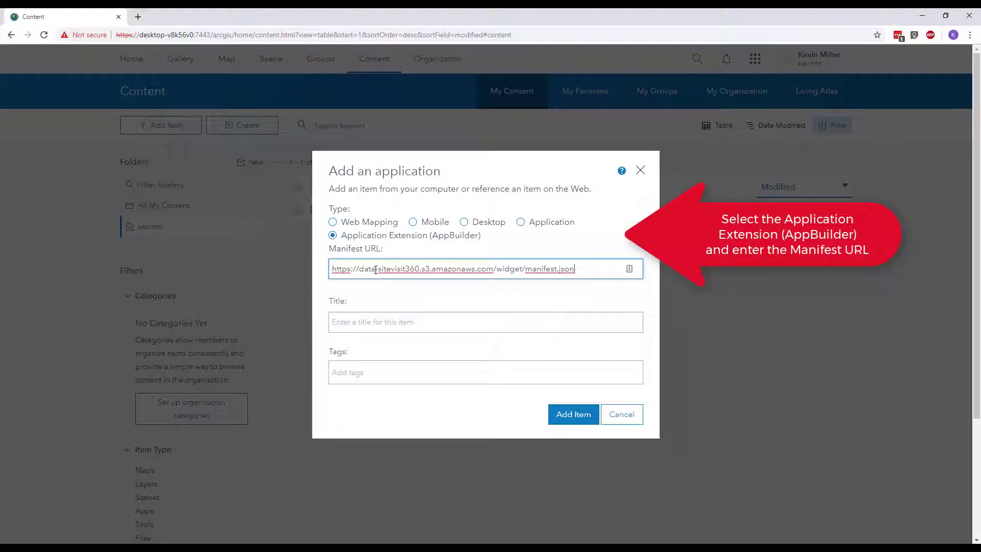
Title the application SiteVisit360, tag it sitevisit360, and add it to the portal content
{"action": "left_click", "coordinate": [364, 325]}
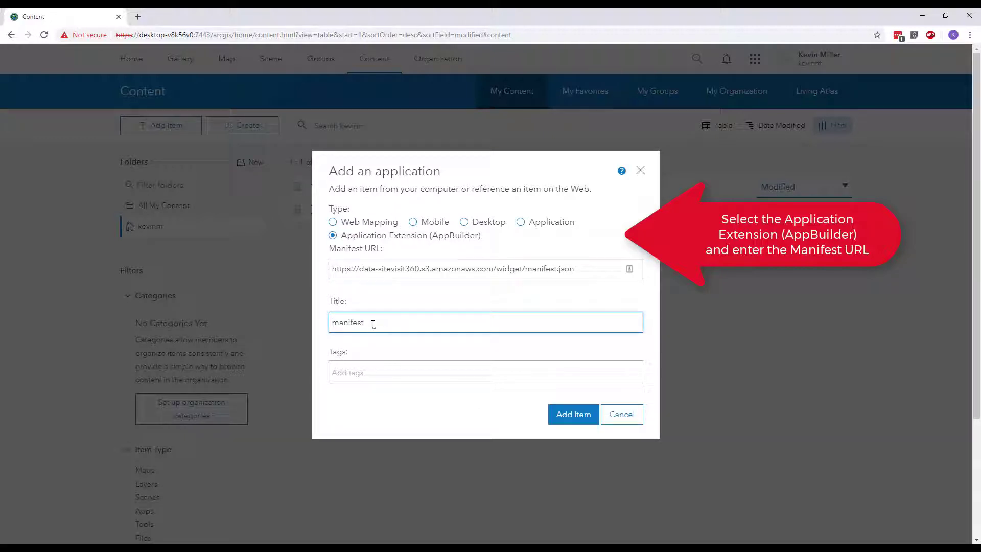
{"action": "left_click_drag", "start_coordinate": [365, 325], "coordinate": [317, 326]}
{"action": "type", "text": "SiteVisit360"}
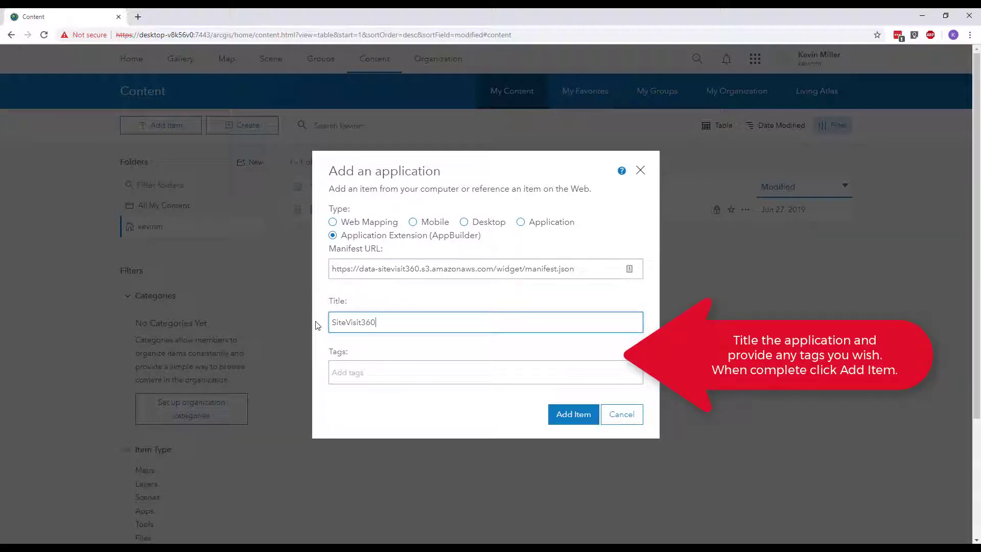
{"action": "left_click", "coordinate": [377, 372]}
{"action": "type", "text": "sitevisit360"}
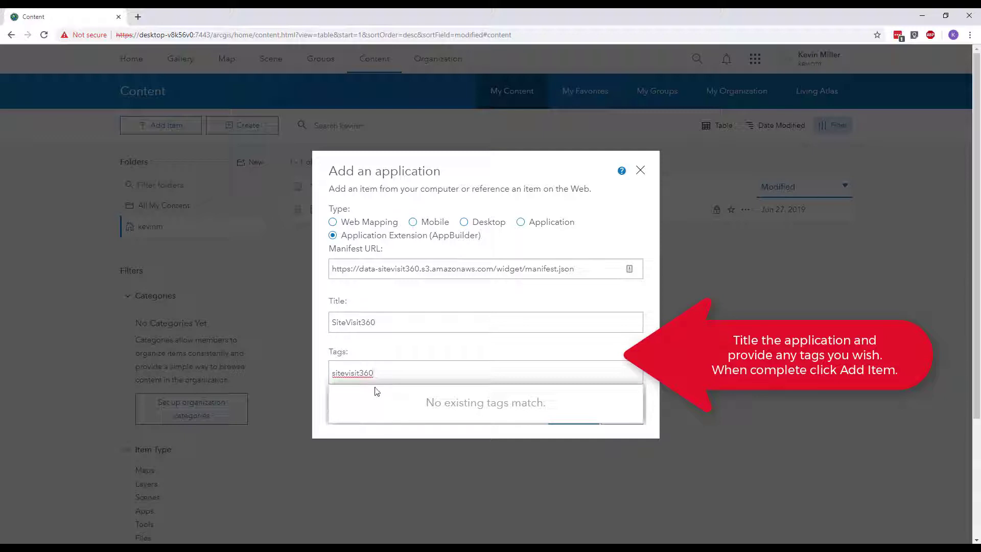
{"action": "key", "text": "Return"}
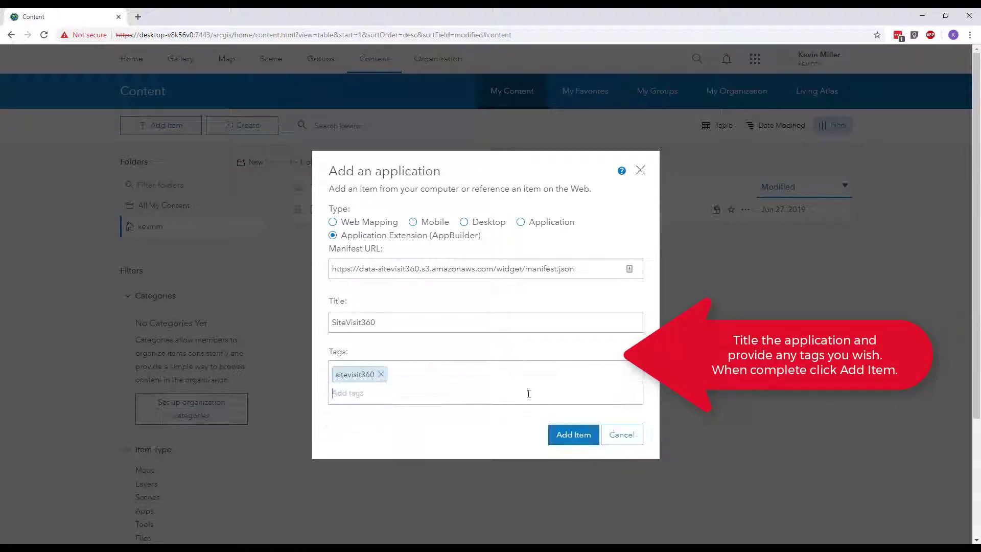
{"action": "left_click", "coordinate": [573, 435]}
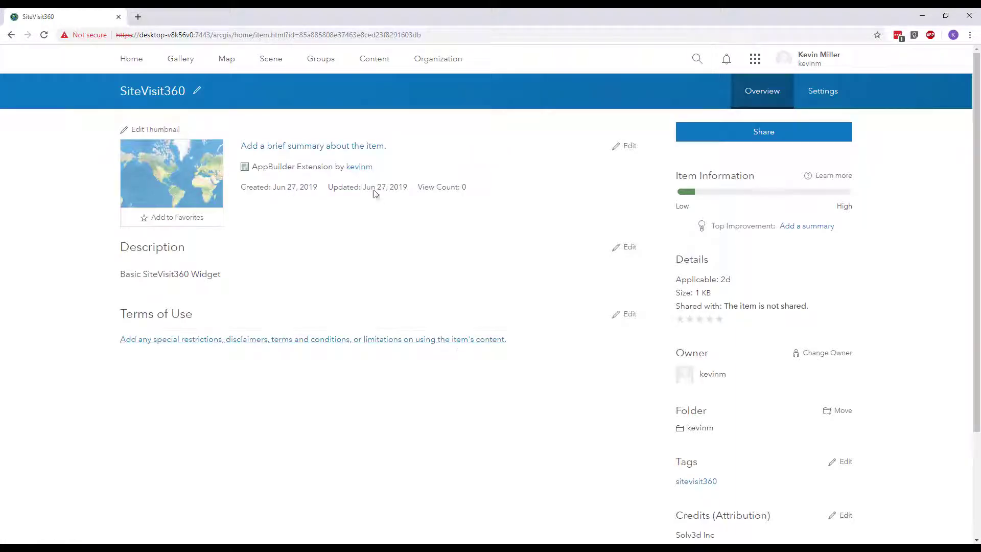
Open the My Sample Map item from the content list and start a new web app using the Web AppBuilder
{"action": "left_click", "coordinate": [373, 61]}
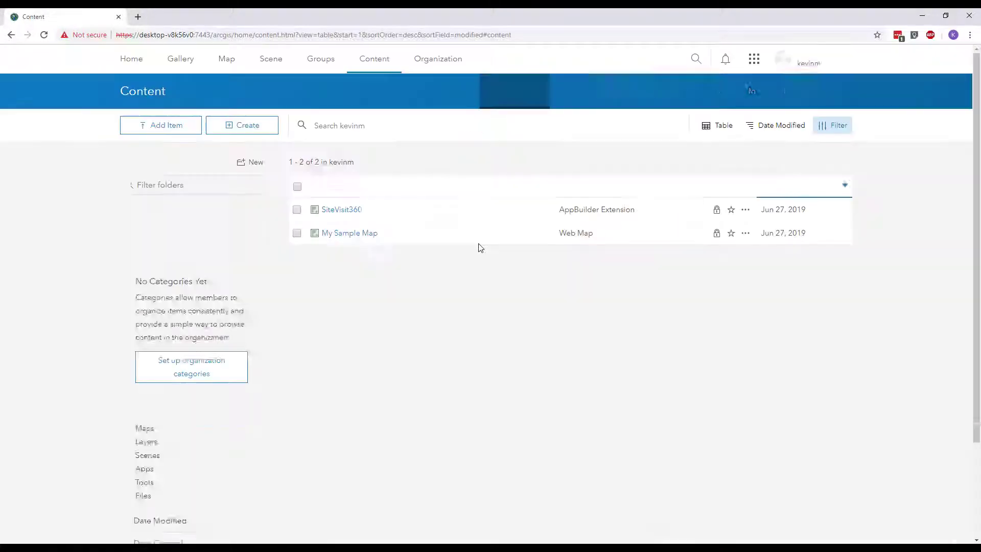
{"action": "left_click", "coordinate": [357, 235]}
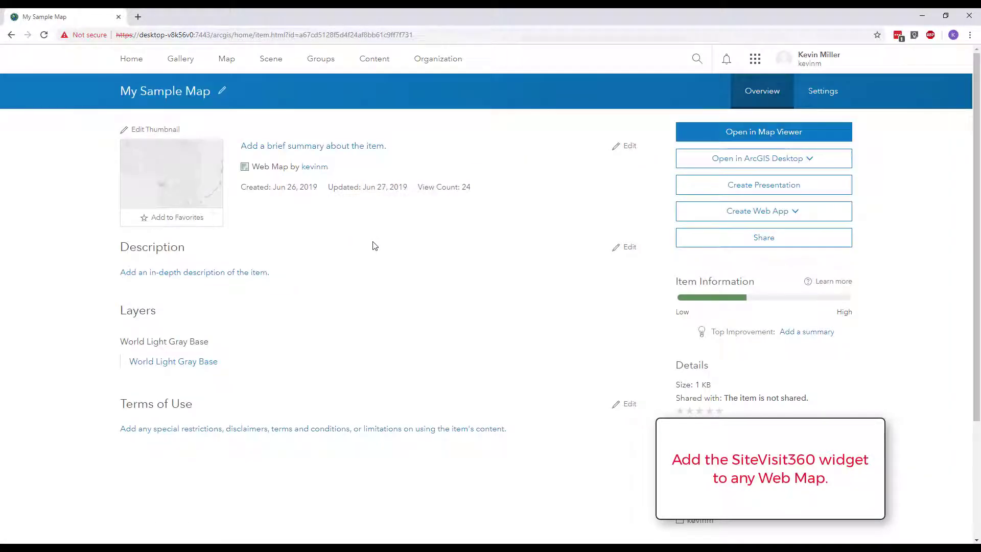
{"action": "left_click", "coordinate": [731, 213]}
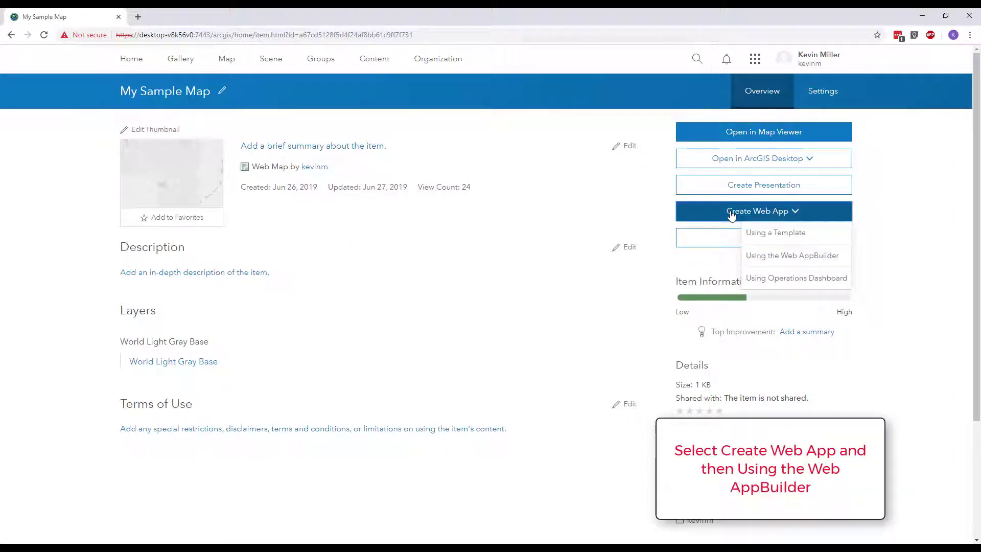
{"action": "left_click", "coordinate": [781, 259]}
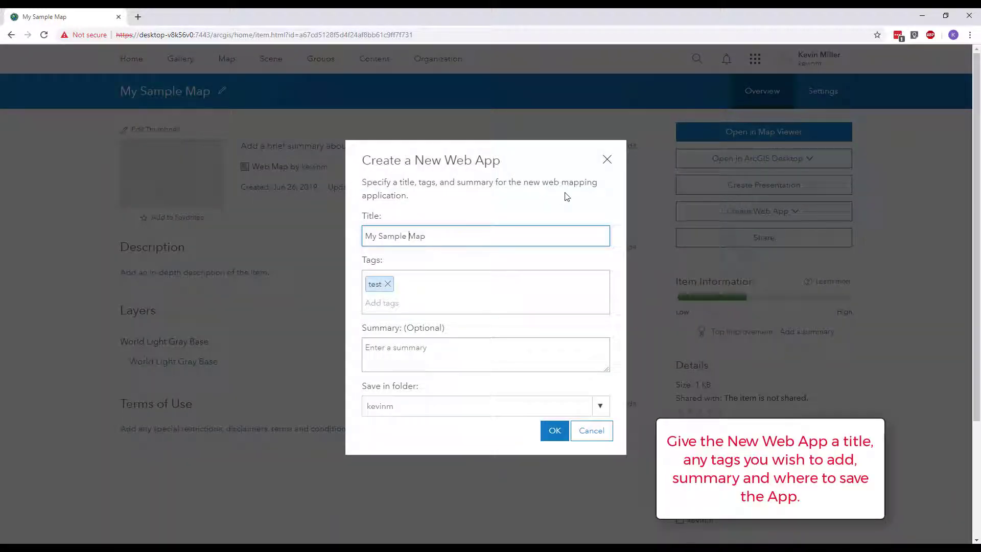
Create the web app titled My Sample Web App, replacing the test tag with sitevisit360
{"action": "type", "text": "Web App"}
{"action": "left_click", "coordinate": [387, 284]}
{"action": "type", "text": "sitevi"}
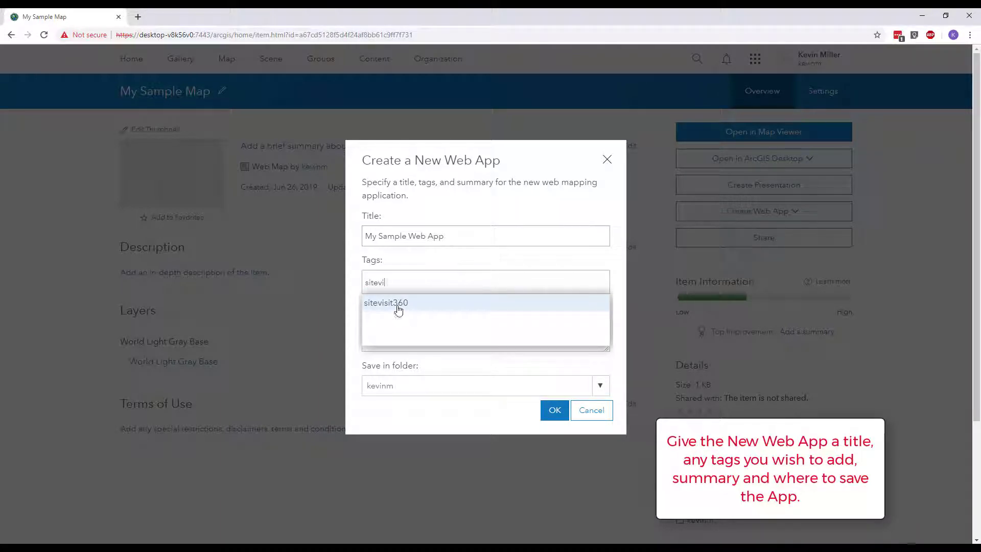
{"action": "left_click", "coordinate": [399, 305]}
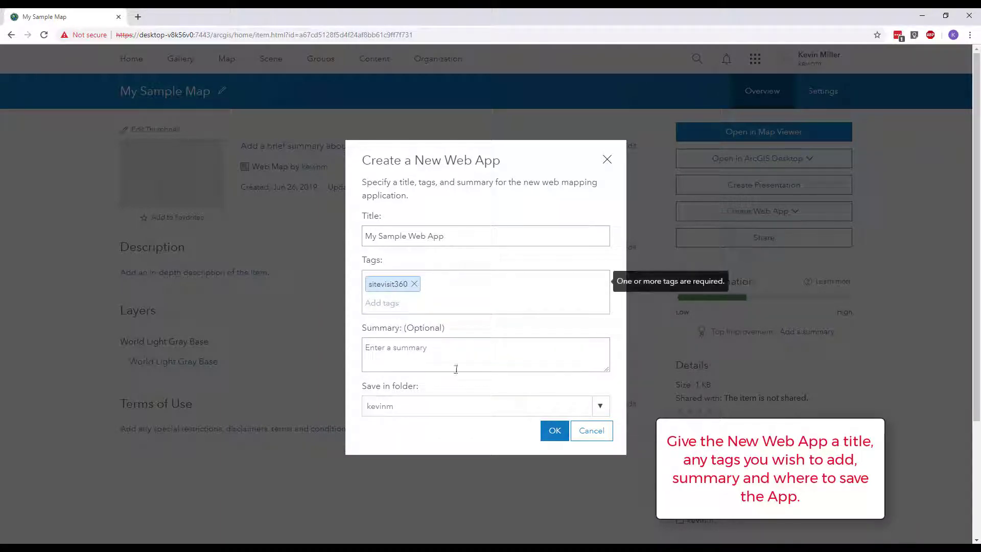
{"action": "left_click", "coordinate": [552, 430]}
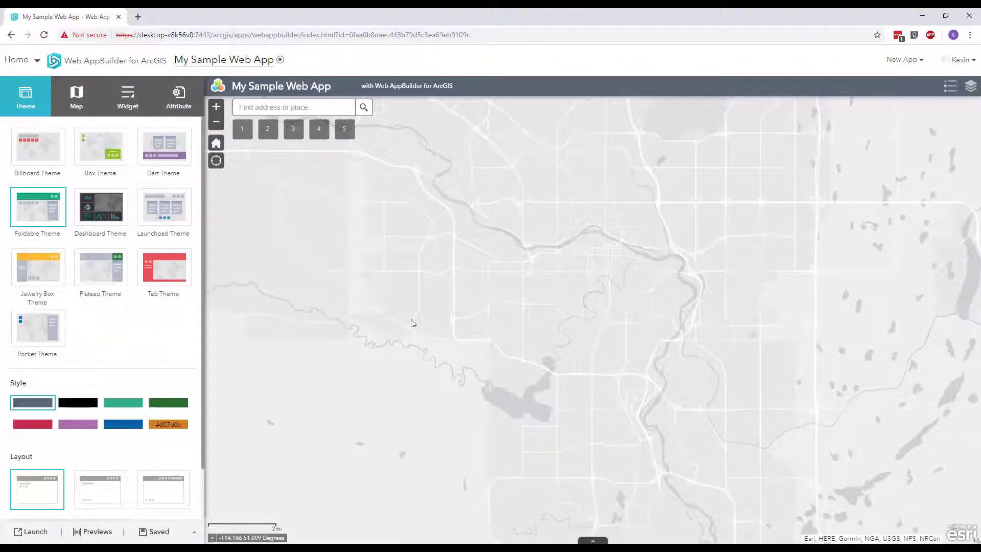
Apply the Dashboard Theme and reduce the layout column beside the map area to a single widget window
{"action": "left_click", "coordinate": [110, 209]}
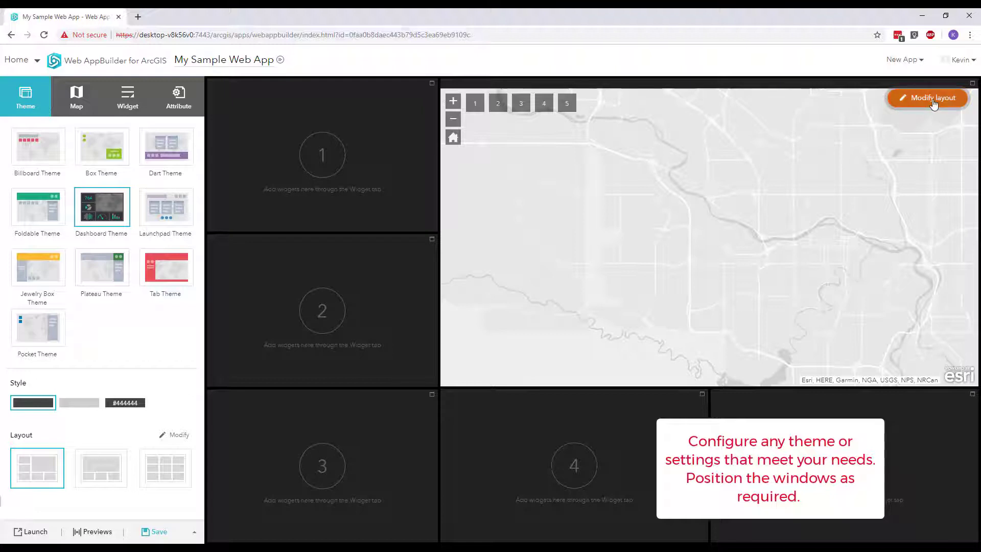
{"action": "left_click", "coordinate": [921, 98]}
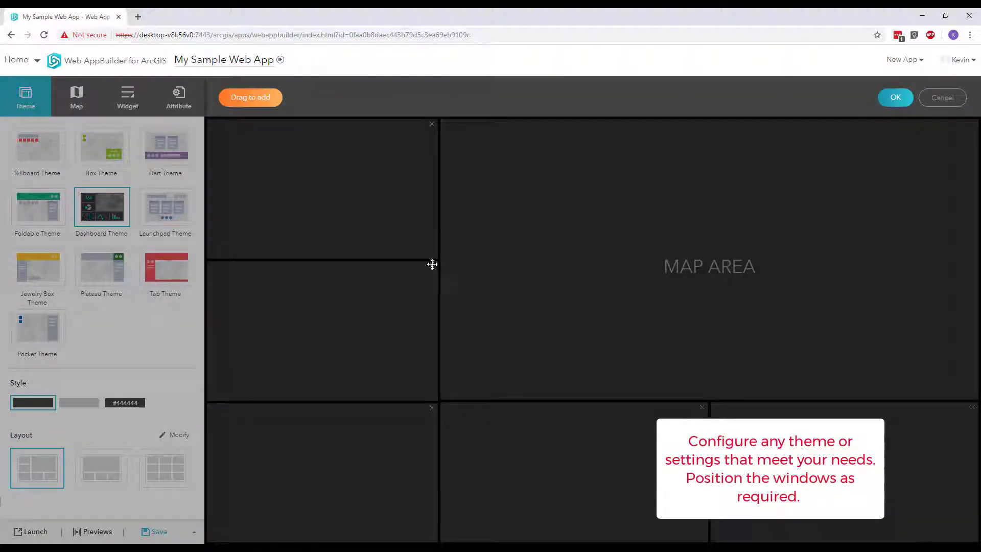
{"action": "left_click_drag", "start_coordinate": [431, 263], "coordinate": [436, 339]}
{"action": "left_click", "coordinate": [431, 338]}
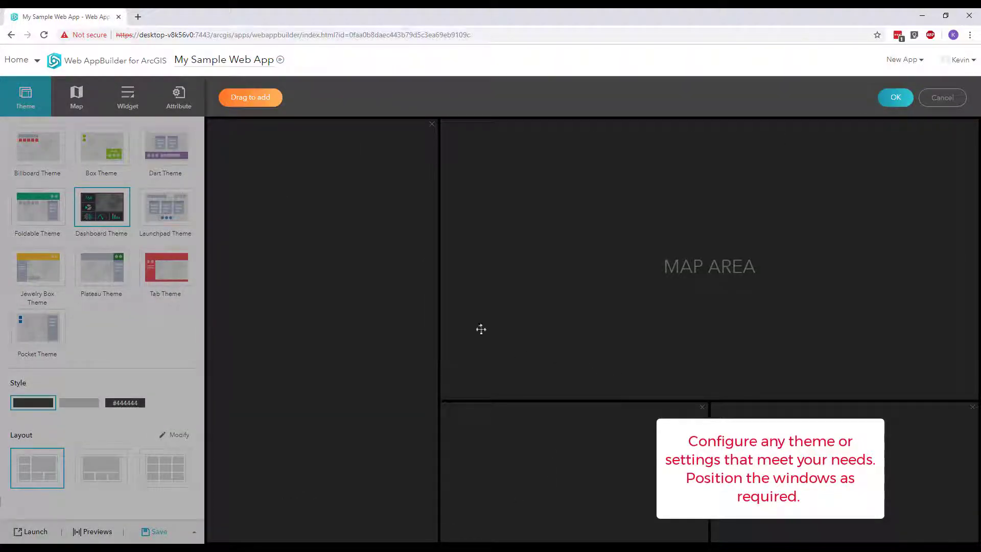
Rearrange the layout into a wide map area with one narrower widget window on its right, removing the windows below
{"action": "left_click_drag", "start_coordinate": [364, 170], "coordinate": [632, 389]}
{"action": "left_click", "coordinate": [587, 408]}
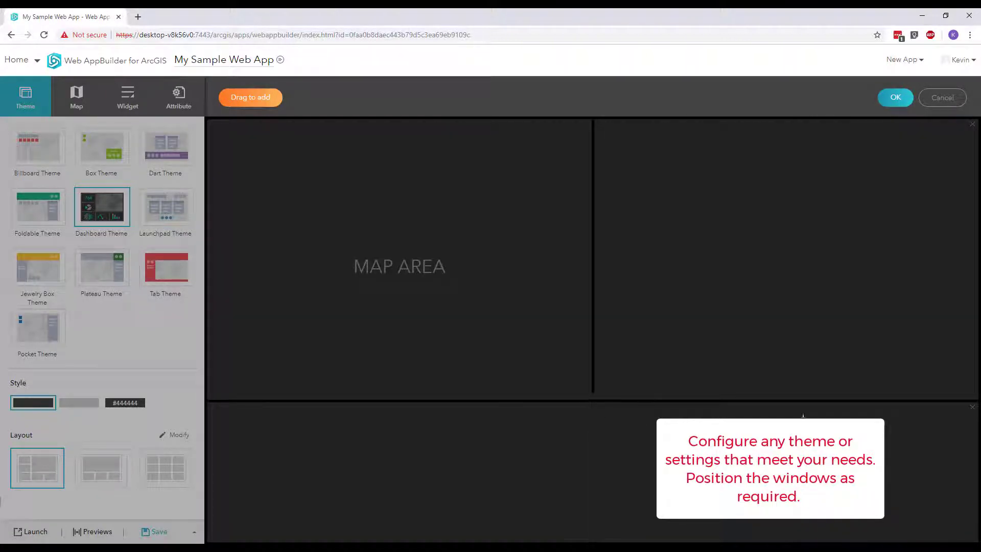
{"action": "left_click", "coordinate": [972, 409]}
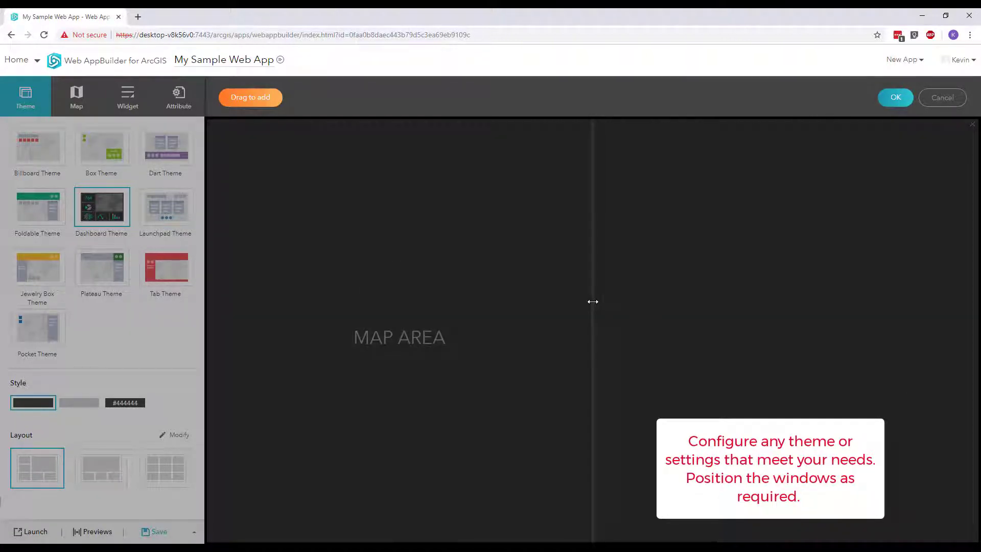
{"action": "left_click_drag", "start_coordinate": [618, 304], "coordinate": [725, 306]}
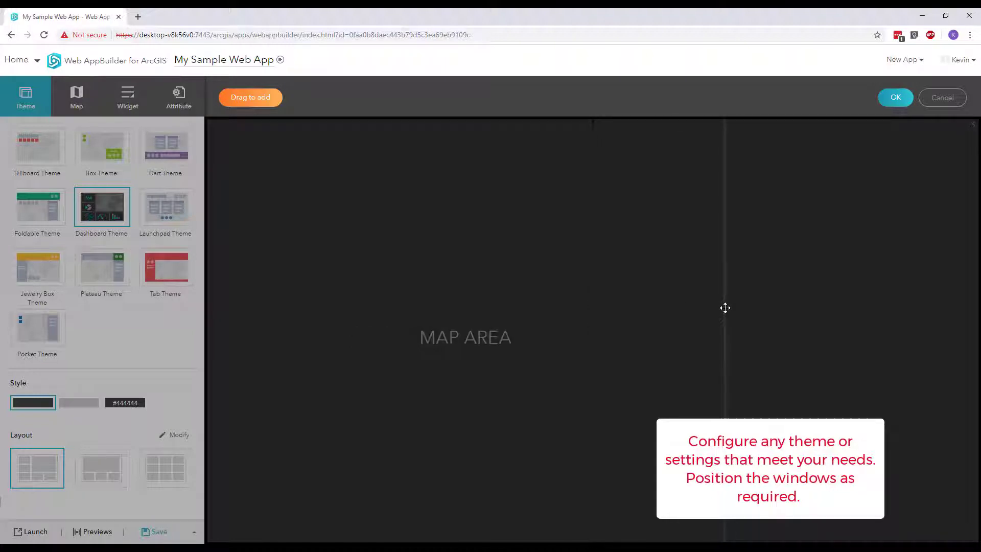
{"action": "left_click", "coordinate": [900, 98]}
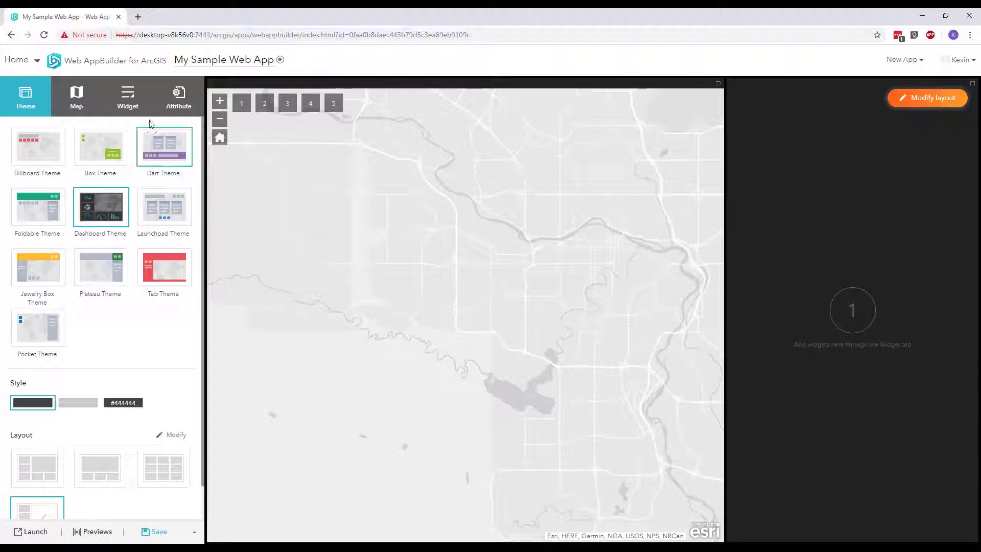
Assign the custom SiteVisit360 widget to the dashboard's widget window 1
{"action": "left_click", "coordinate": [132, 99]}
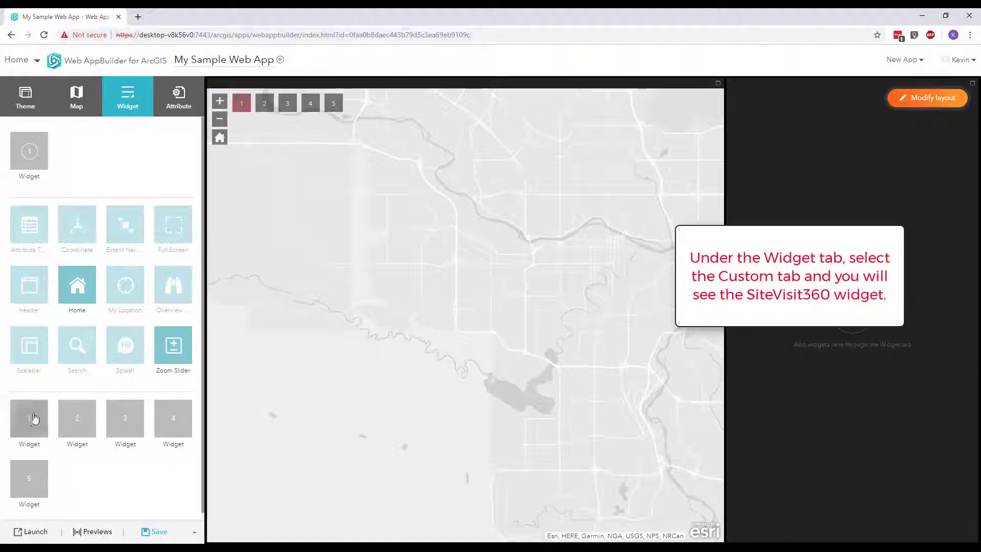
{"action": "left_click", "coordinate": [30, 152]}
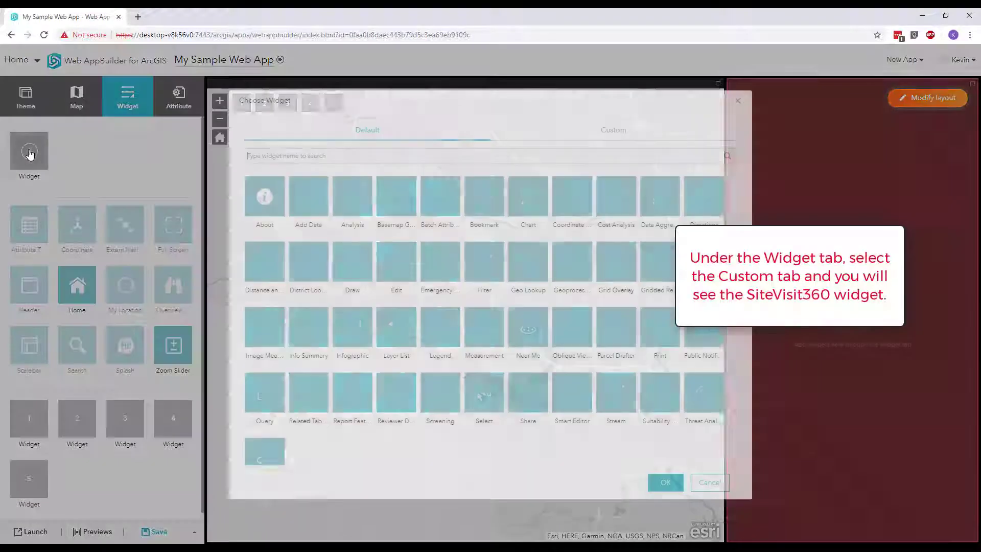
{"action": "left_click", "coordinate": [605, 131]}
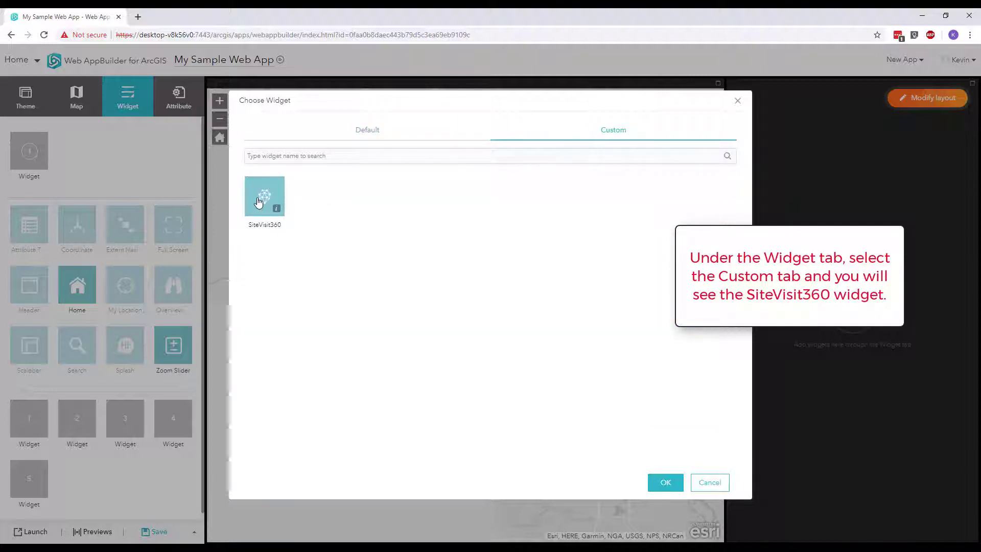
{"action": "left_click", "coordinate": [662, 483]}
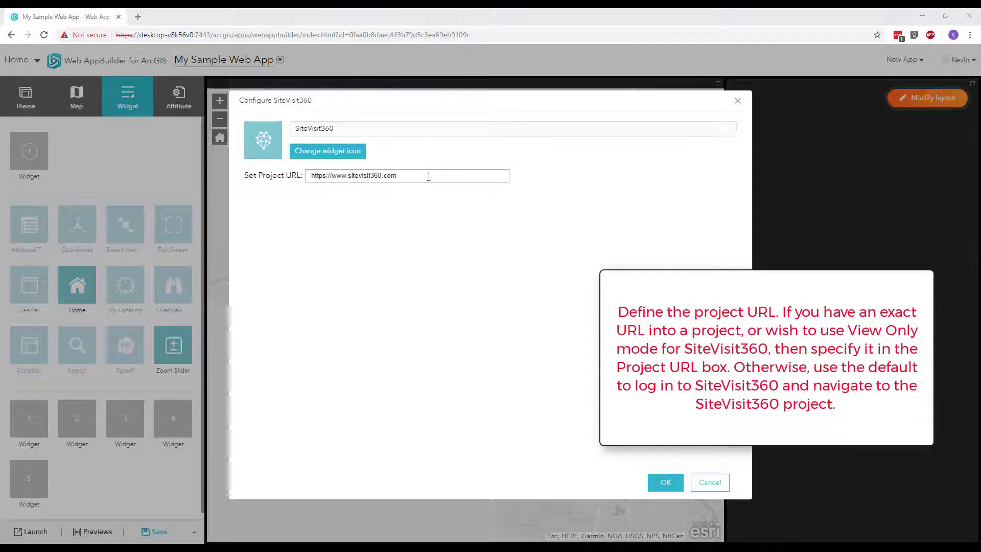
Replace the widget's default project URL with the test.sitevisit360.com project link and apply the configuration
{"action": "left_click_drag", "start_coordinate": [428, 177], "coordinate": [313, 176]}
{"action": "key", "text": "ctrl+v"}
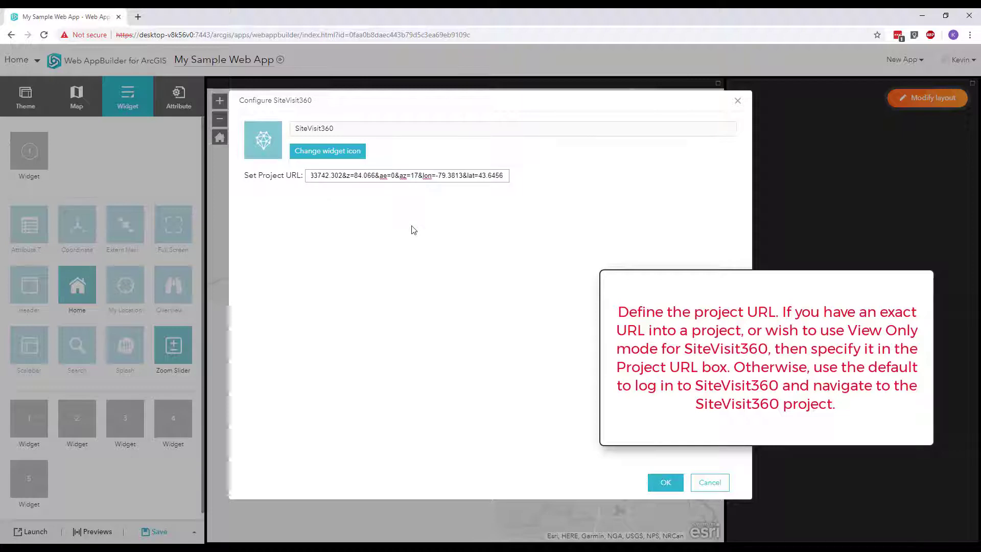
{"action": "left_click", "coordinate": [414, 229]}
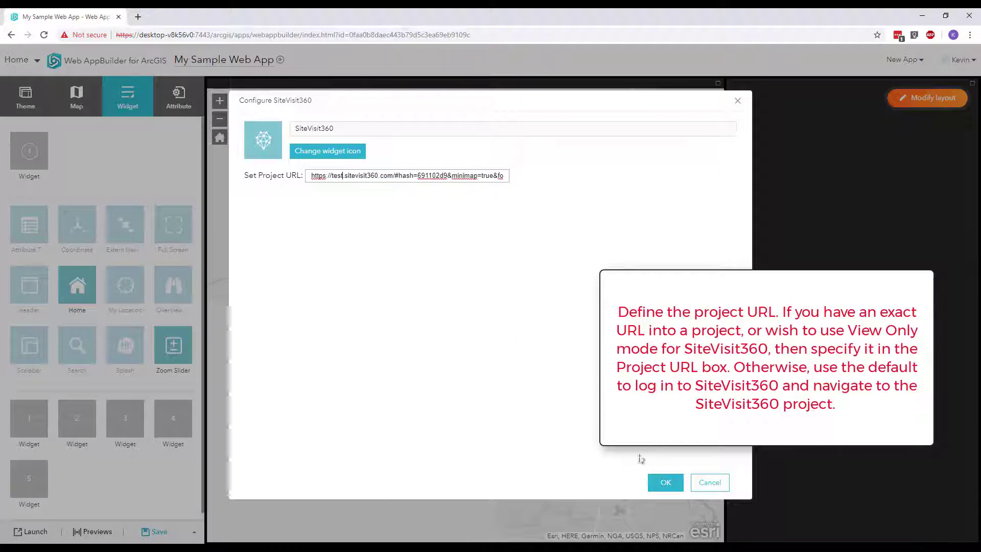
{"action": "left_click", "coordinate": [665, 483]}
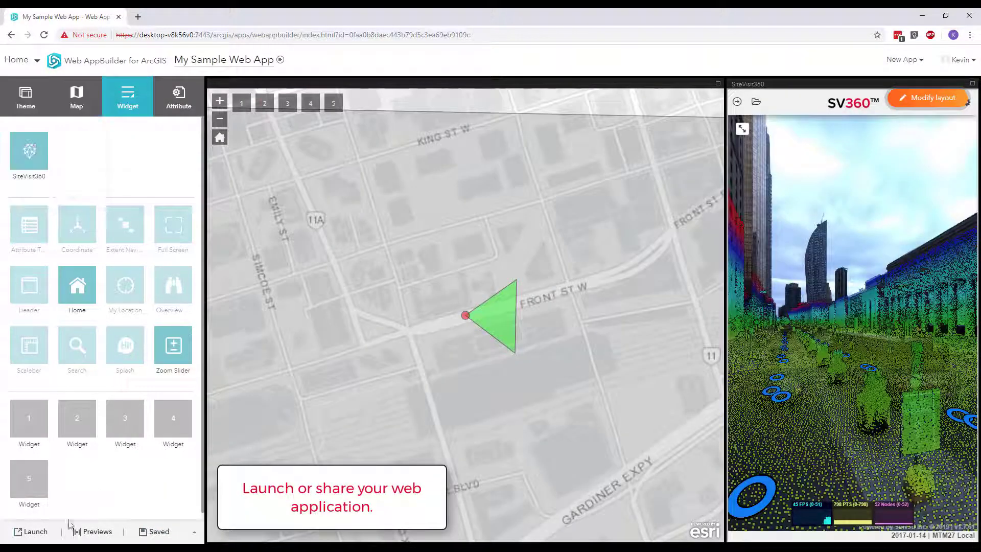
Launch the web app in its own browser tab and close the Web AppBuilder tab
{"action": "left_click", "coordinate": [32, 532]}
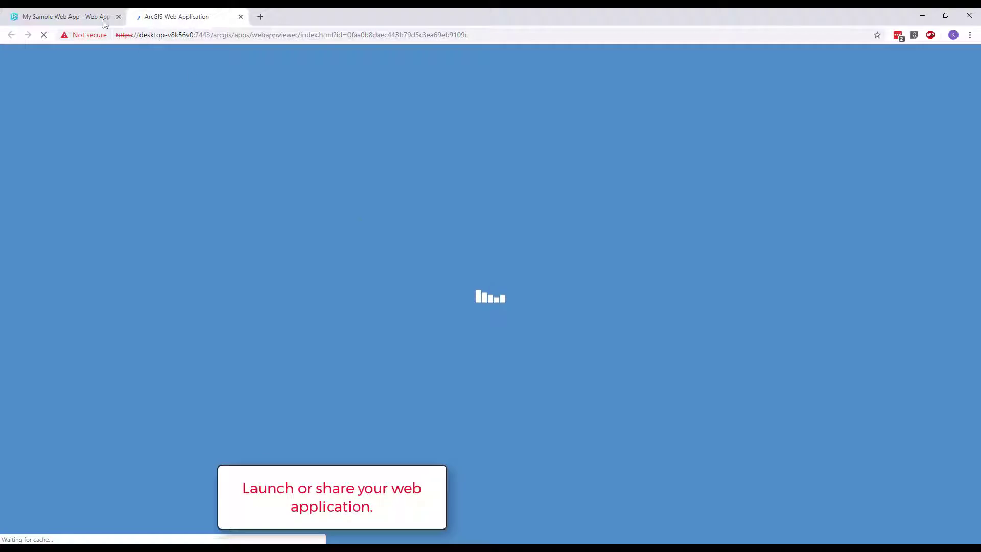
{"action": "left_click", "coordinate": [119, 17]}
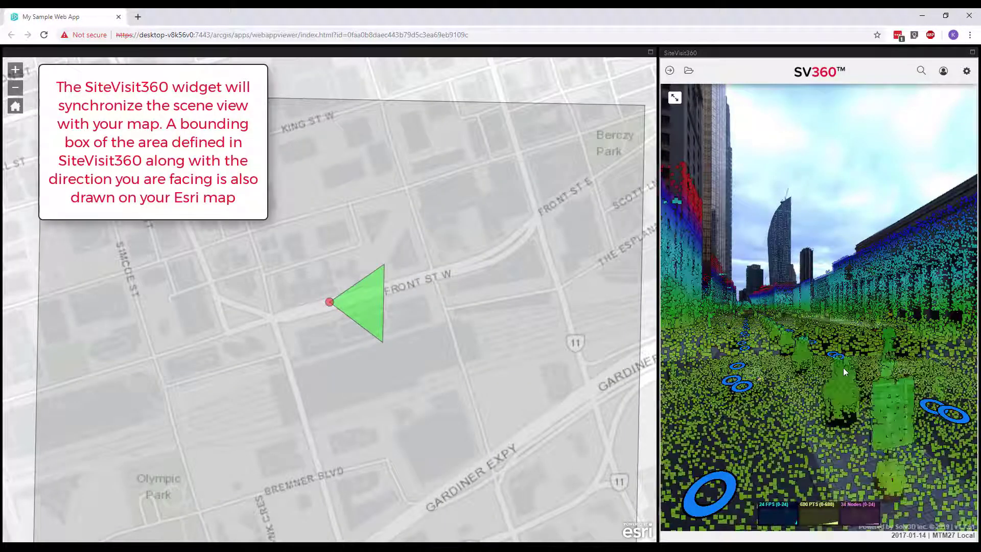
Examine how the map follows the scene by turning the street view around and moving along Front St W
{"action": "left_click_drag", "start_coordinate": [545, 316], "coordinate": [470, 339]}
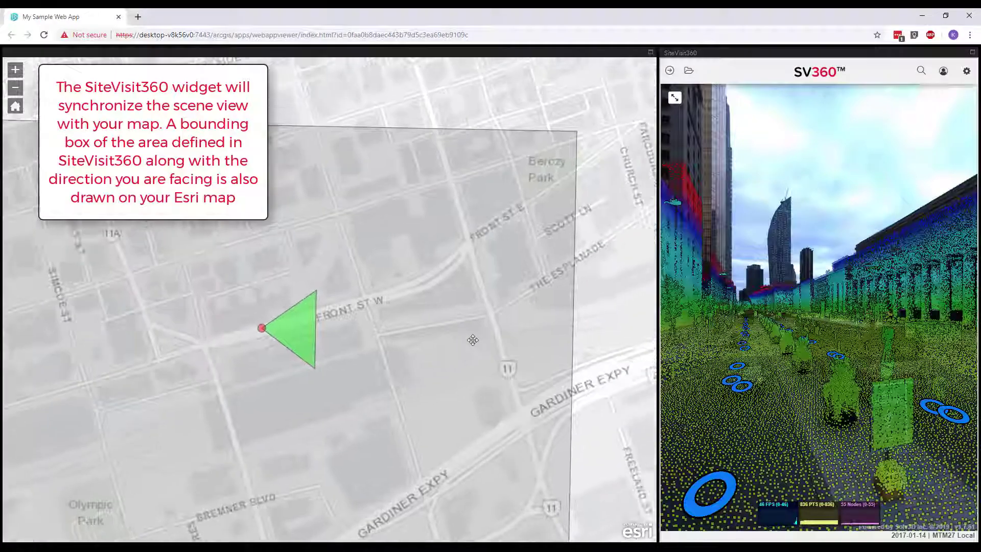
{"action": "left_click_drag", "start_coordinate": [804, 415], "coordinate": [688, 404]}
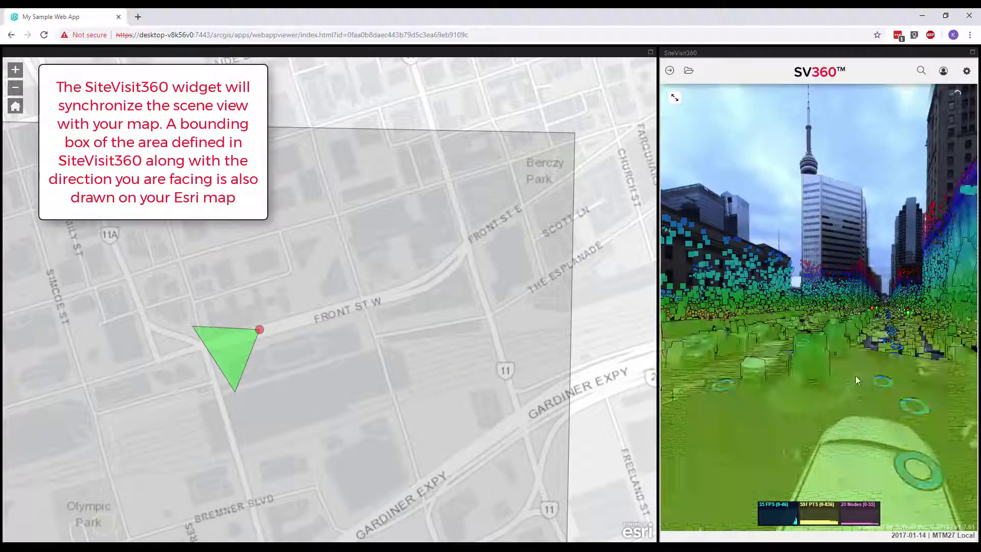
{"action": "left_click", "coordinate": [896, 357]}
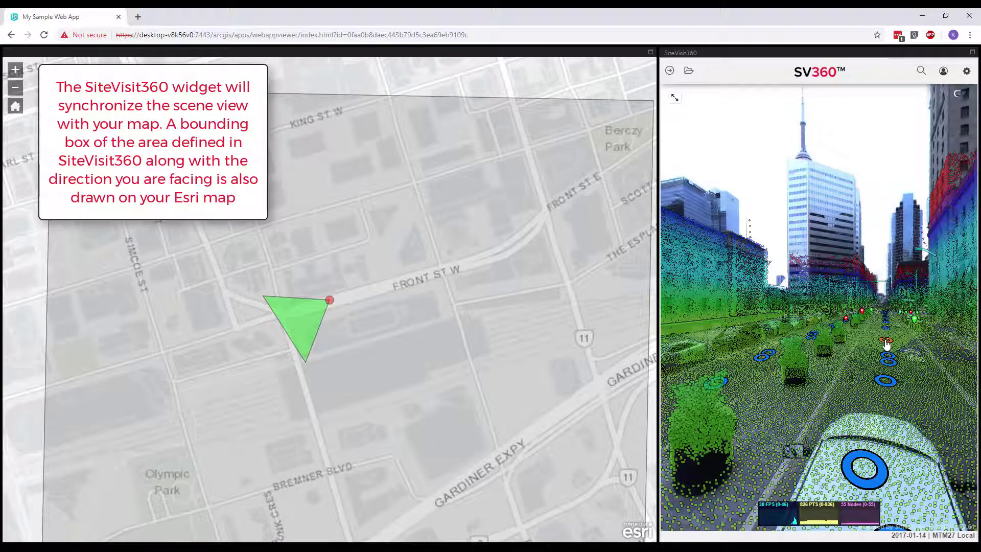
{"action": "left_click", "coordinate": [886, 342]}
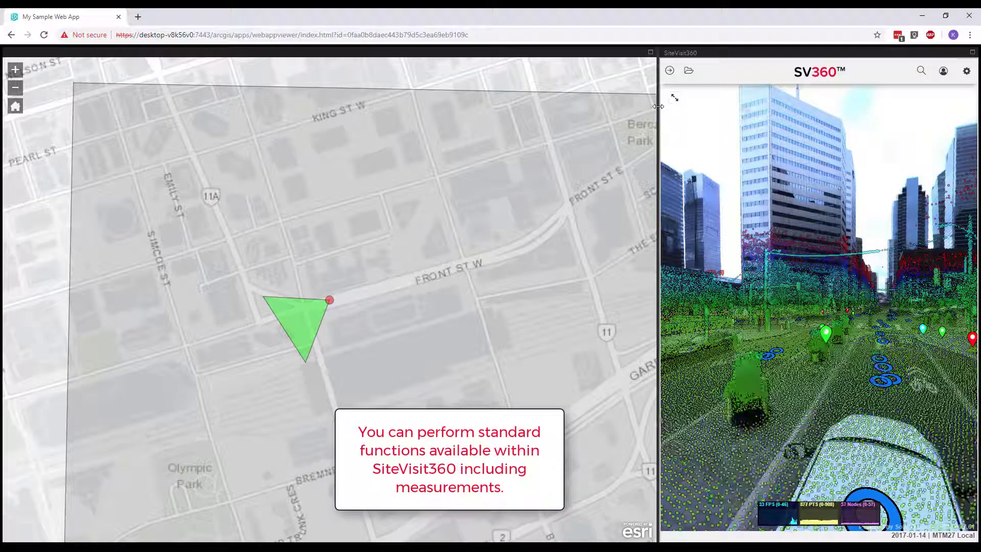
Widen the SiteVisit360 window by shifting its border with the map
{"action": "left_click_drag", "start_coordinate": [658, 106], "coordinate": [576, 106]}
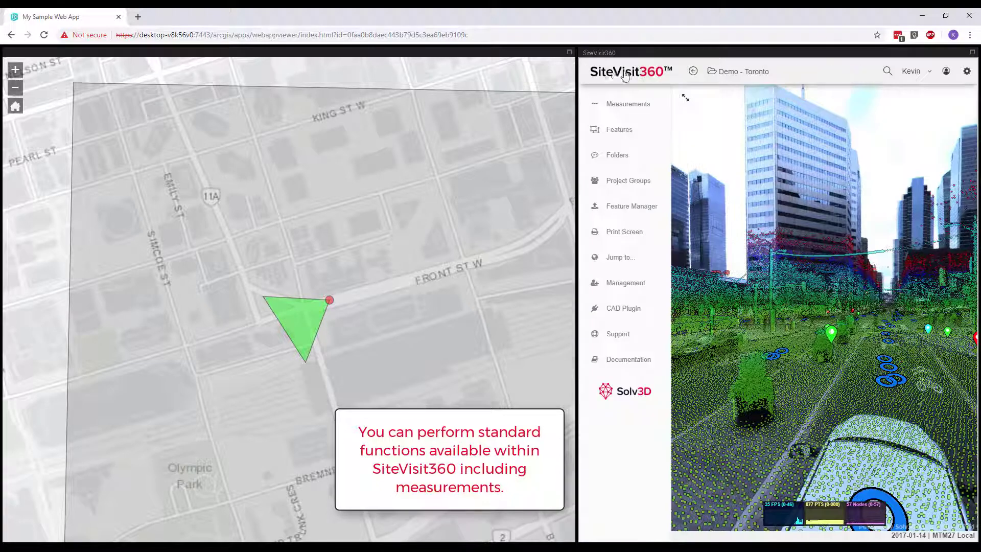
Take a 3D measurement across the road lane in the street view and title it "Lane Width"
{"action": "left_click", "coordinate": [619, 105]}
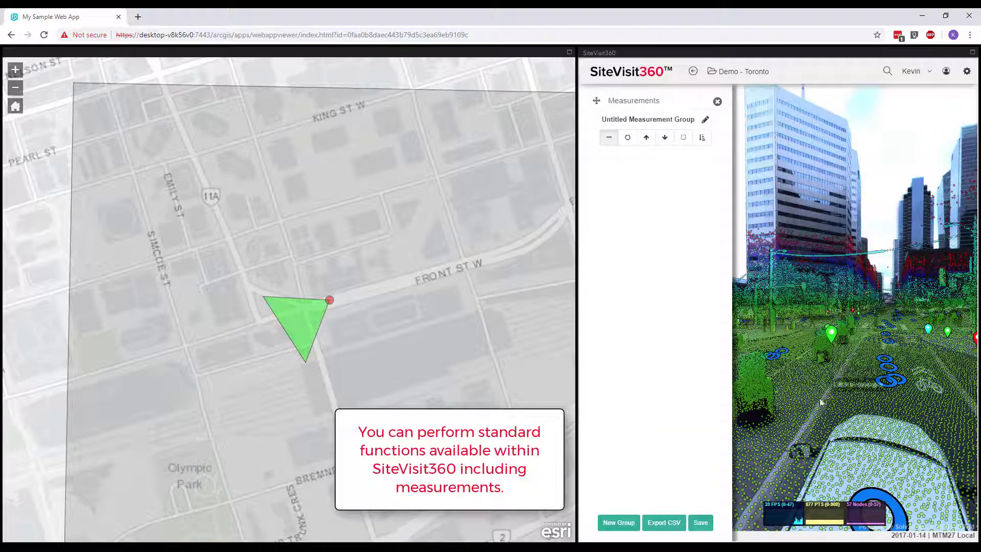
{"action": "left_click", "coordinate": [970, 406]}
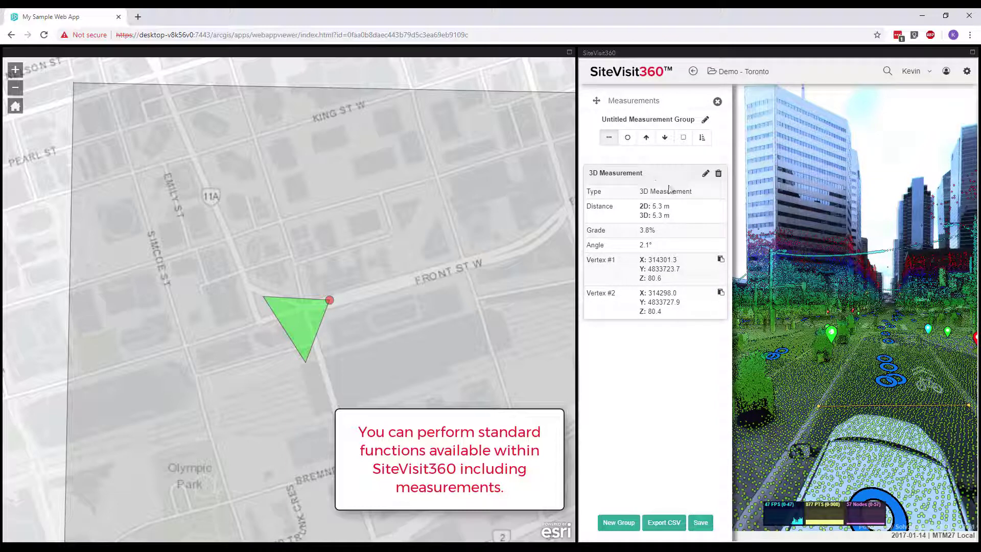
{"action": "left_click", "coordinate": [705, 175]}
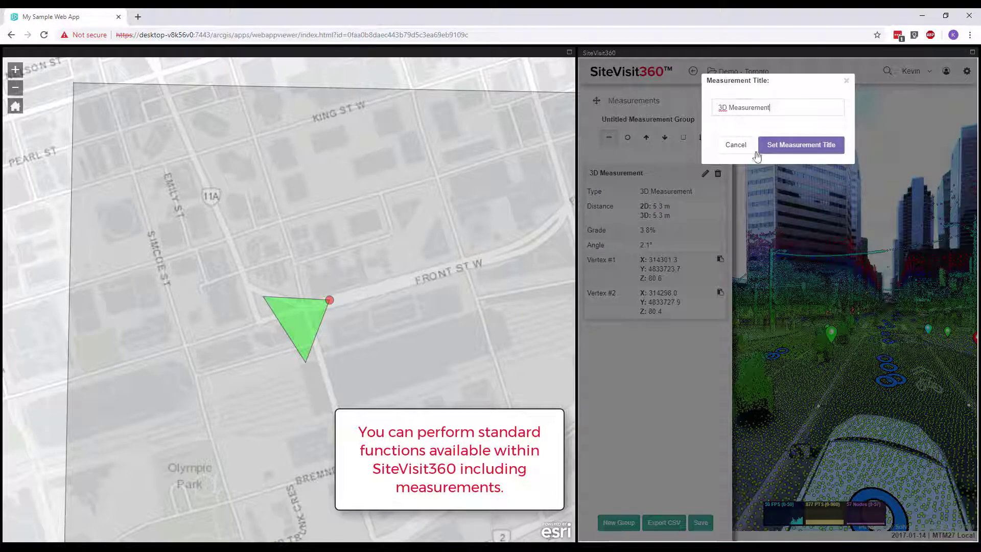
{"action": "key", "text": "ctrl+a"}
{"action": "type", "text": "Lan"}
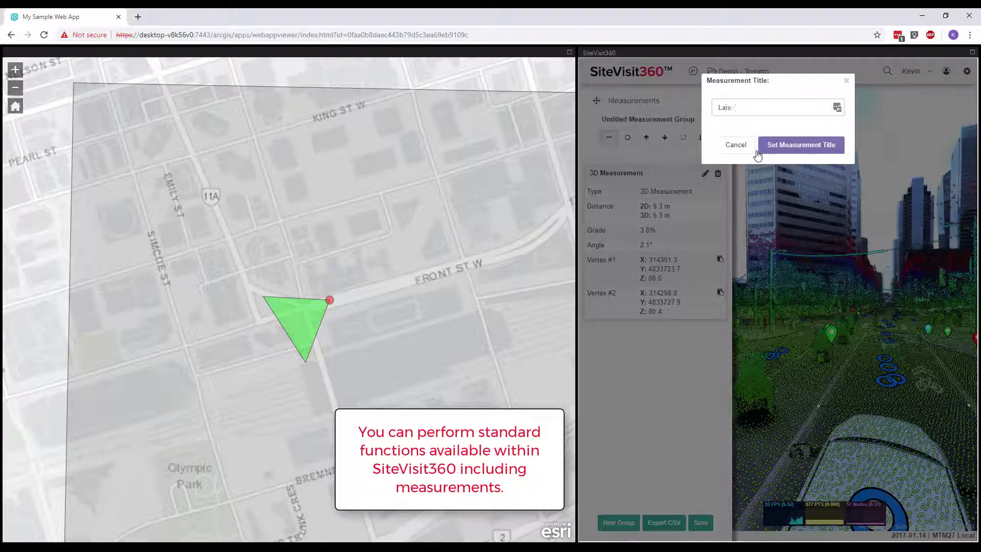
{"action": "type", "text": "e Width"}
{"action": "left_click", "coordinate": [758, 149]}
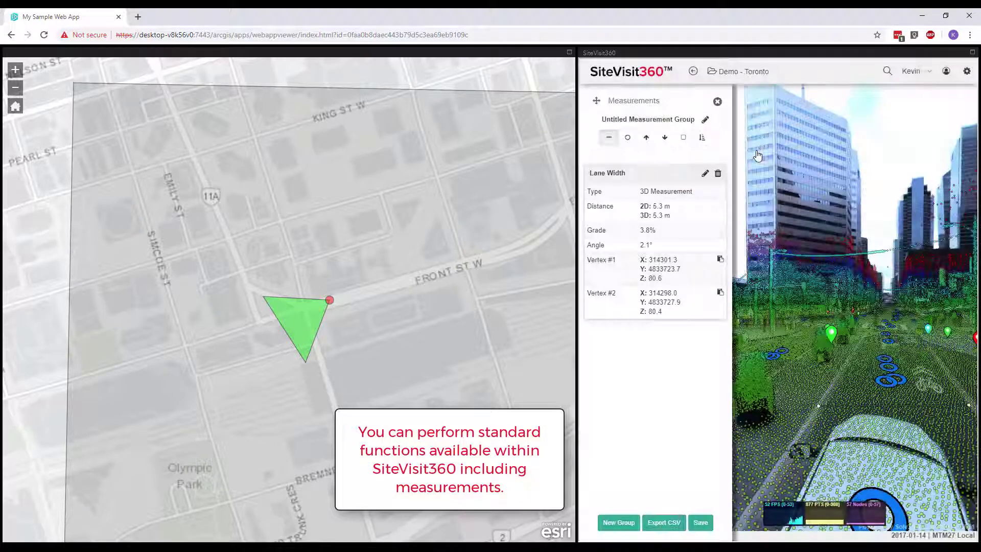
{"action": "left_click", "coordinate": [718, 102]}
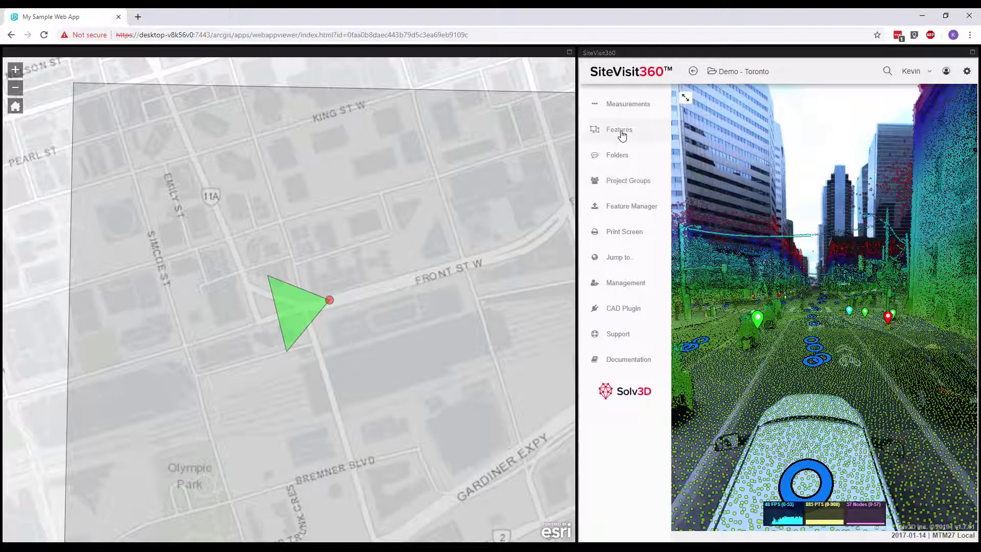
Load the Toronto_Site_Visit file source into the SiteVisit360 scene and close the features list
{"action": "left_click", "coordinate": [621, 134]}
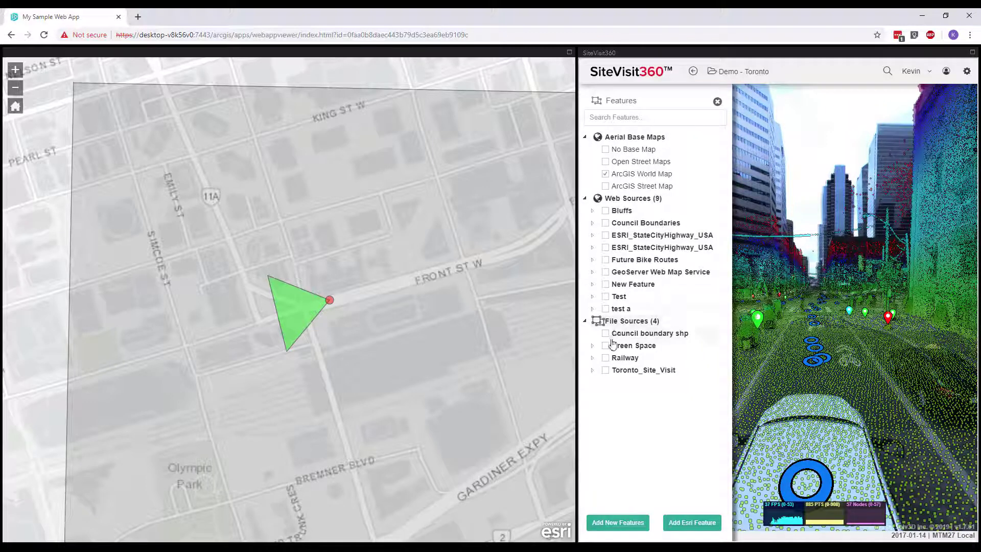
{"action": "left_click", "coordinate": [605, 370]}
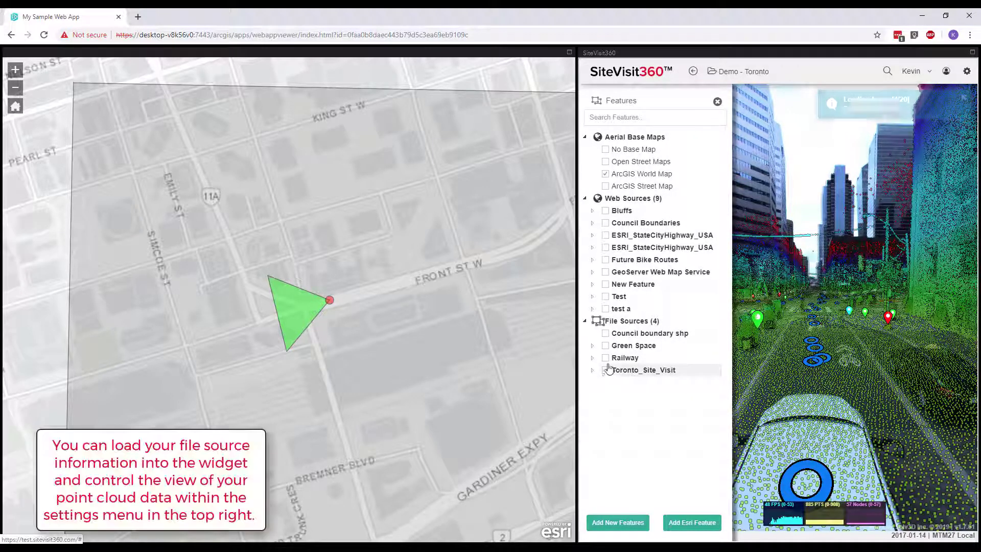
{"action": "left_click", "coordinate": [718, 101]}
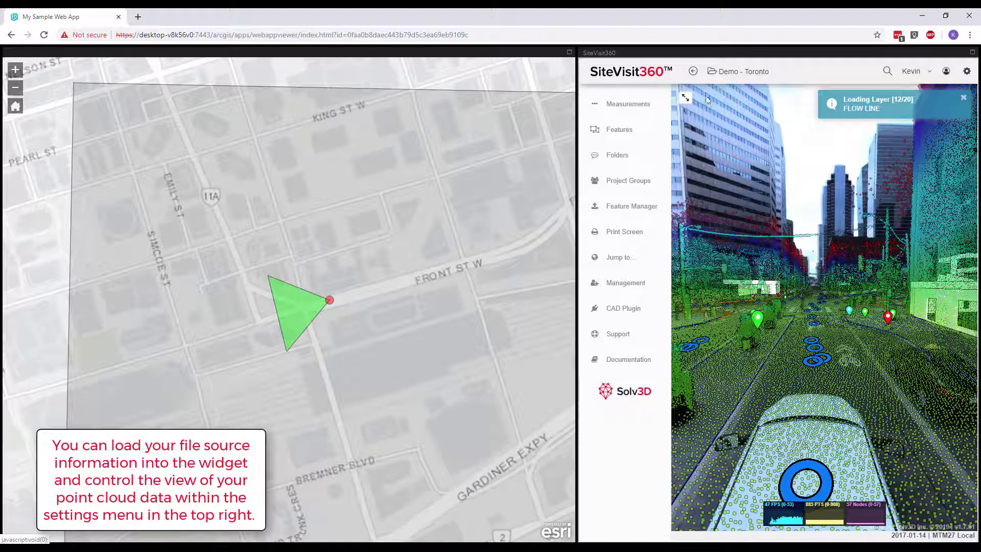
Collapse the SiteVisit360 side menu and set the point cloud transparency to 0.3
{"action": "left_click", "coordinate": [692, 71]}
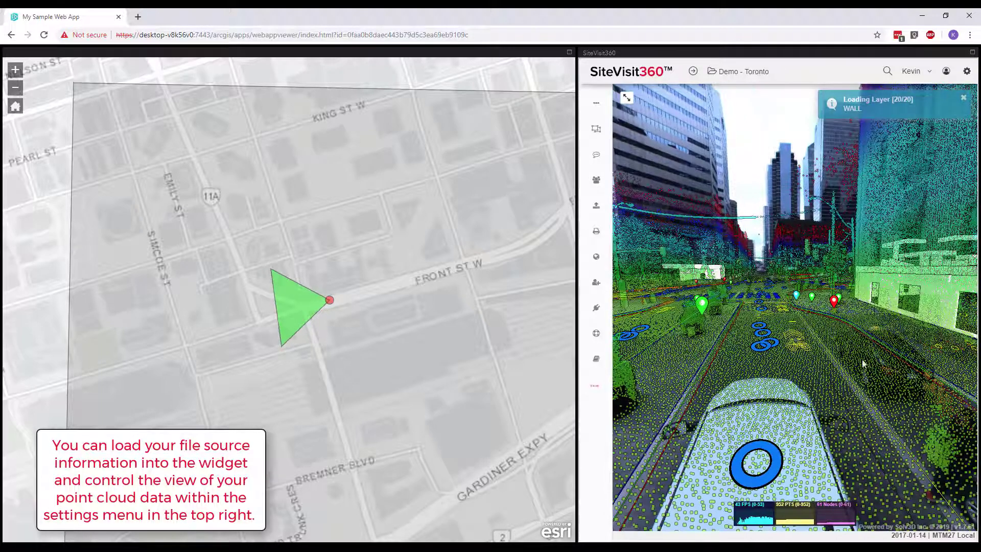
{"action": "left_click", "coordinate": [966, 71]}
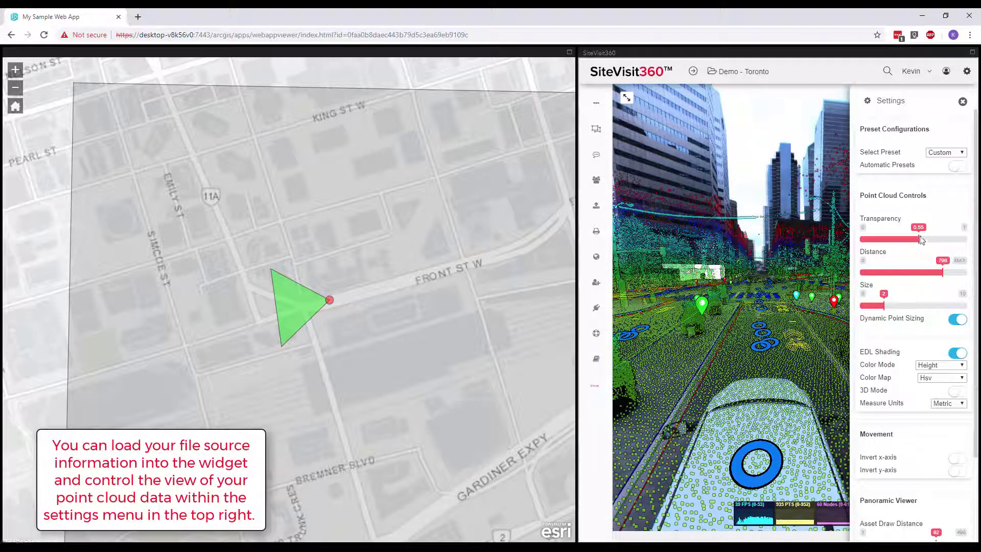
{"action": "left_click_drag", "start_coordinate": [907, 245], "coordinate": [895, 246]}
Examine the map synchronization by turning the street view and moving ahead along Front St W, closing the point cloud settings on the way
{"action": "left_click_drag", "start_coordinate": [791, 384], "coordinate": [737, 273]}
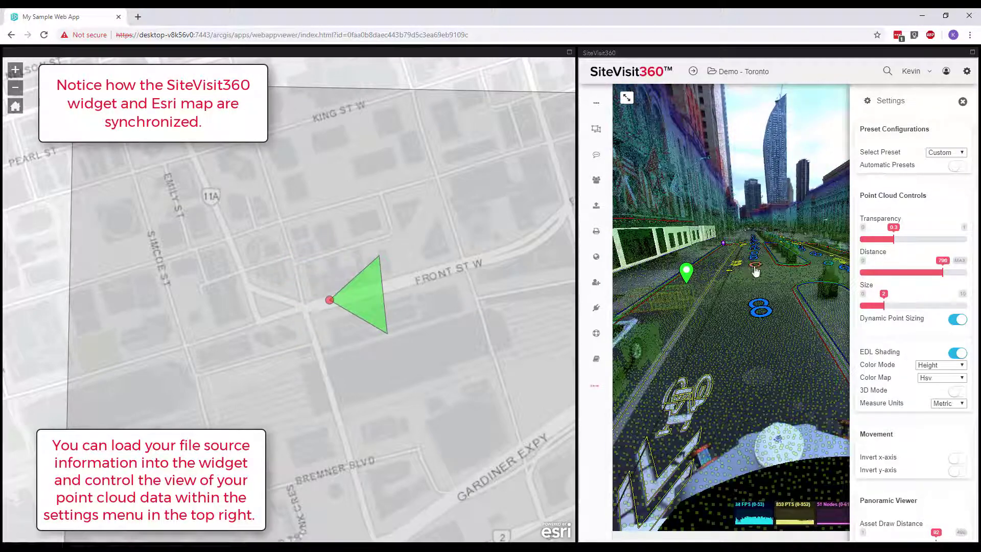
{"action": "left_click", "coordinate": [794, 326]}
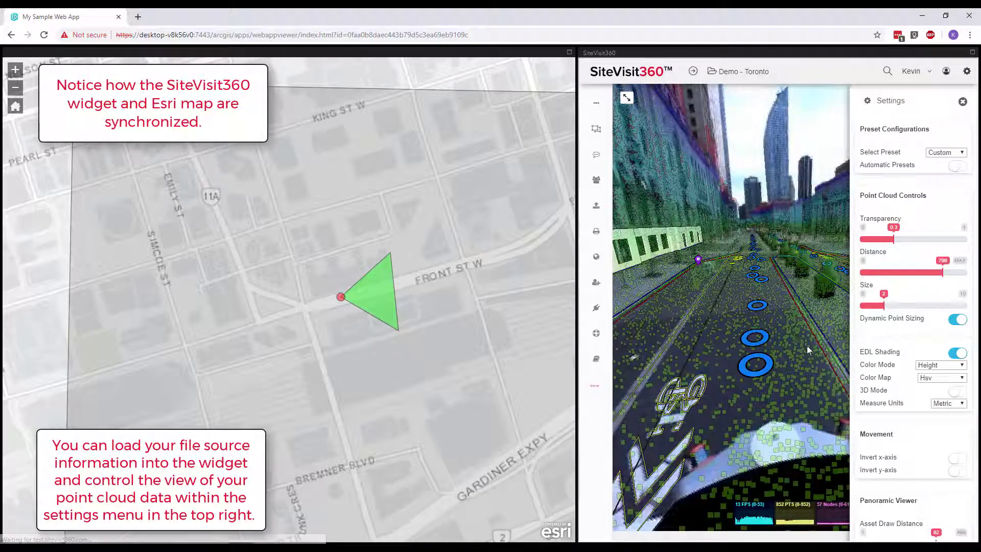
{"action": "left_click", "coordinate": [963, 101]}
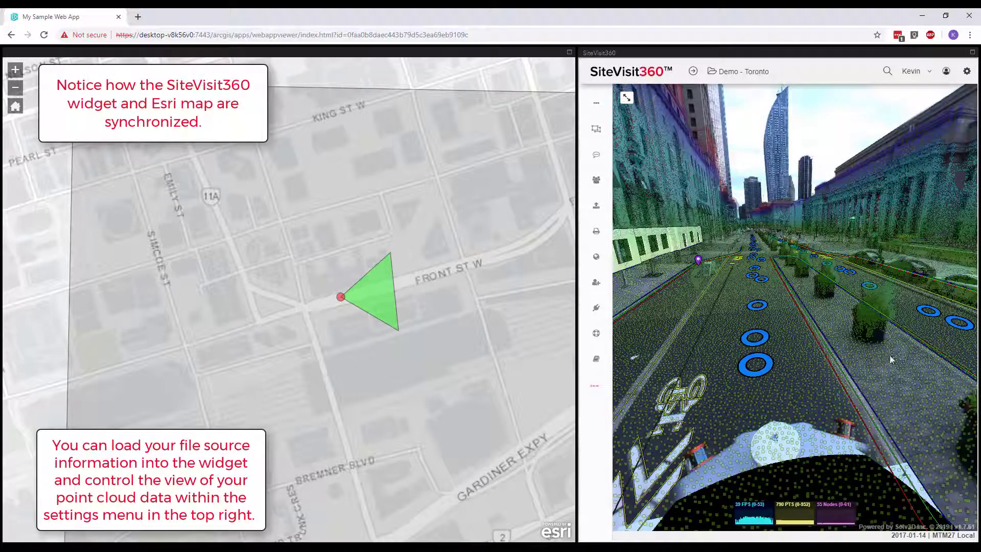
{"action": "left_click_drag", "start_coordinate": [898, 286], "coordinate": [829, 321]}
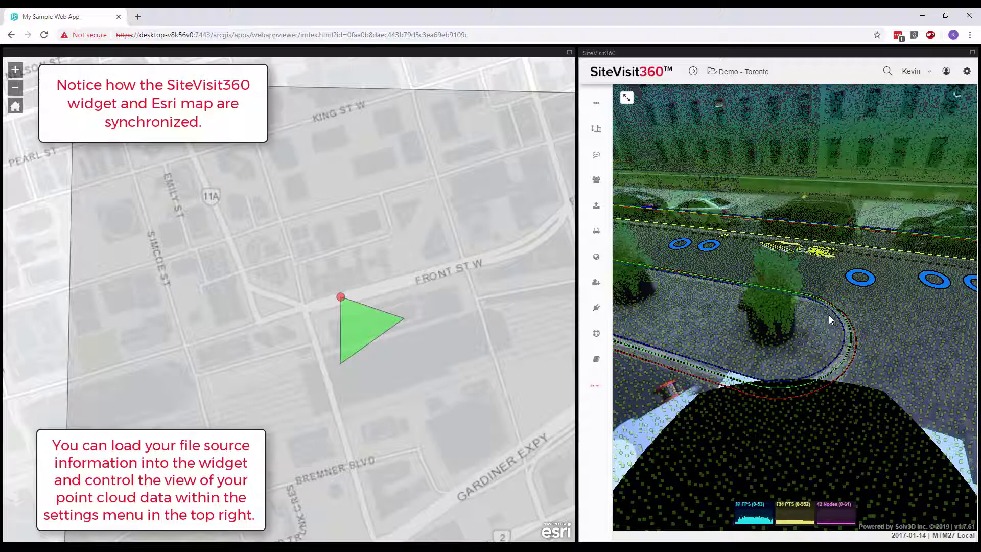
{"action": "left_click_drag", "start_coordinate": [900, 330], "coordinate": [794, 376]}
{"action": "scroll", "coordinate": [413, 281], "scroll_direction": "down", "scroll_amount": 1}
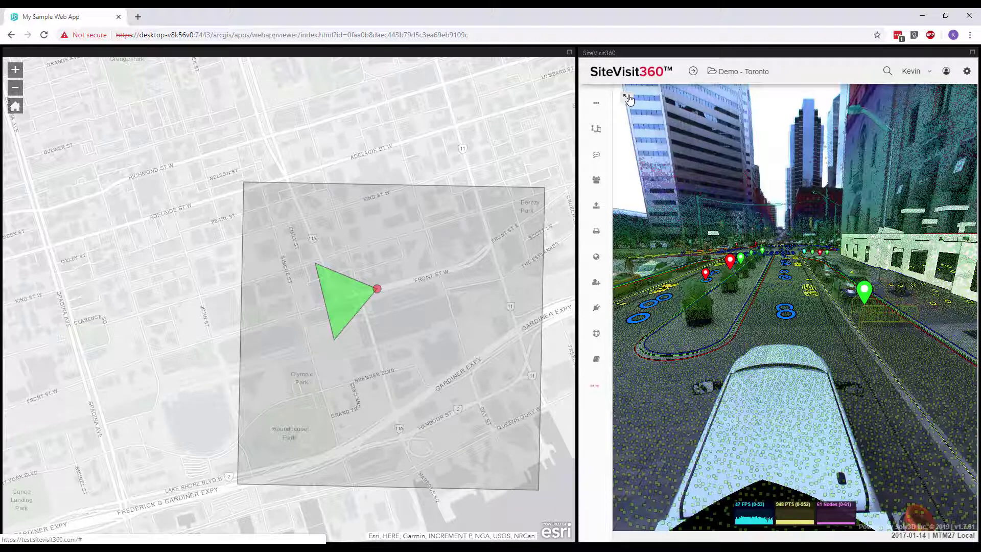
Make the aerial view the main SiteVisit360 view and check its synchronization by panning the Esri map and turning the inset street scene
{"action": "mouse_move", "coordinate": [664, 125]}
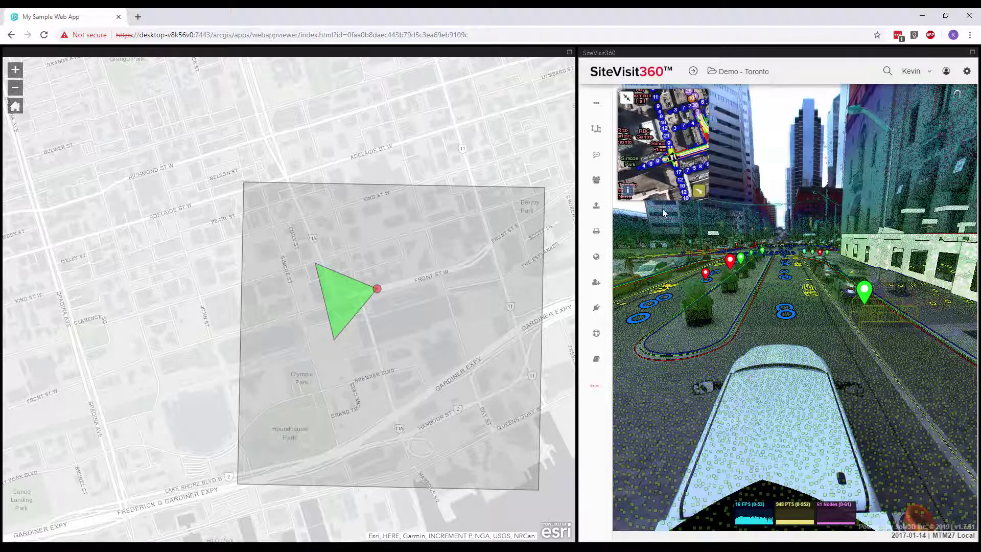
{"action": "left_click", "coordinate": [700, 193]}
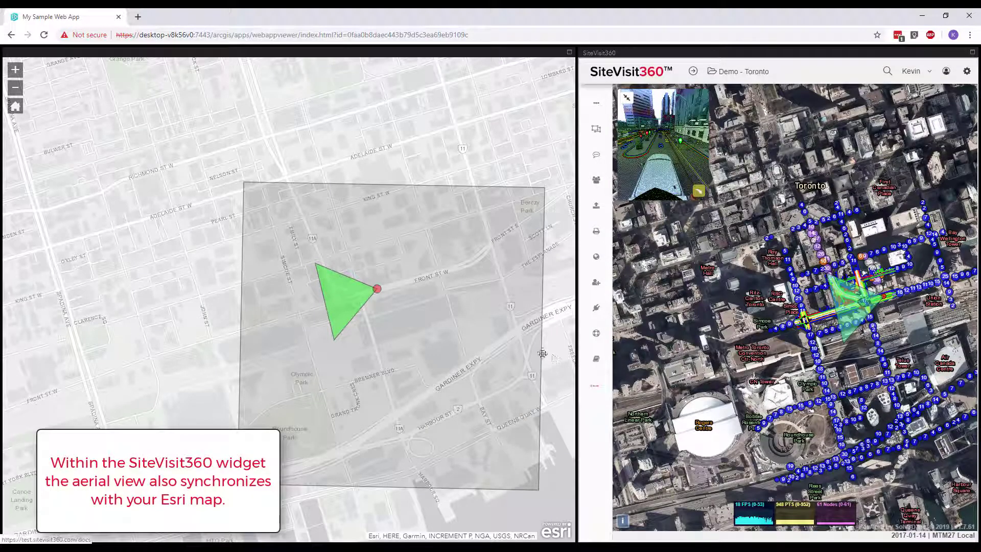
{"action": "left_click_drag", "start_coordinate": [542, 352], "coordinate": [509, 344]}
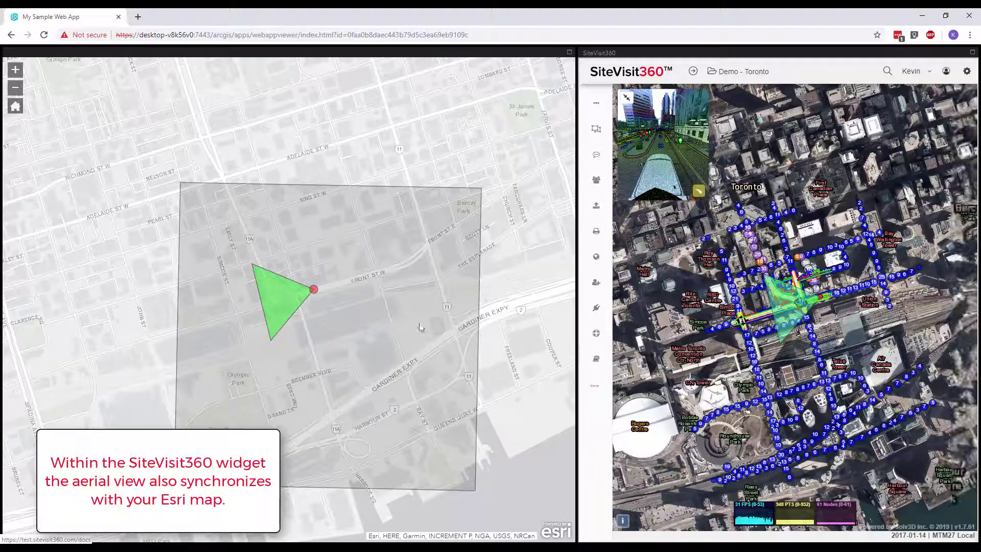
{"action": "mouse_move", "coordinate": [654, 171]}
{"action": "left_mouse_down"}
{"action": "mouse_move", "coordinate": [644, 175]}
{"action": "mouse_move", "coordinate": [660, 172]}
{"action": "left_mouse_up"}
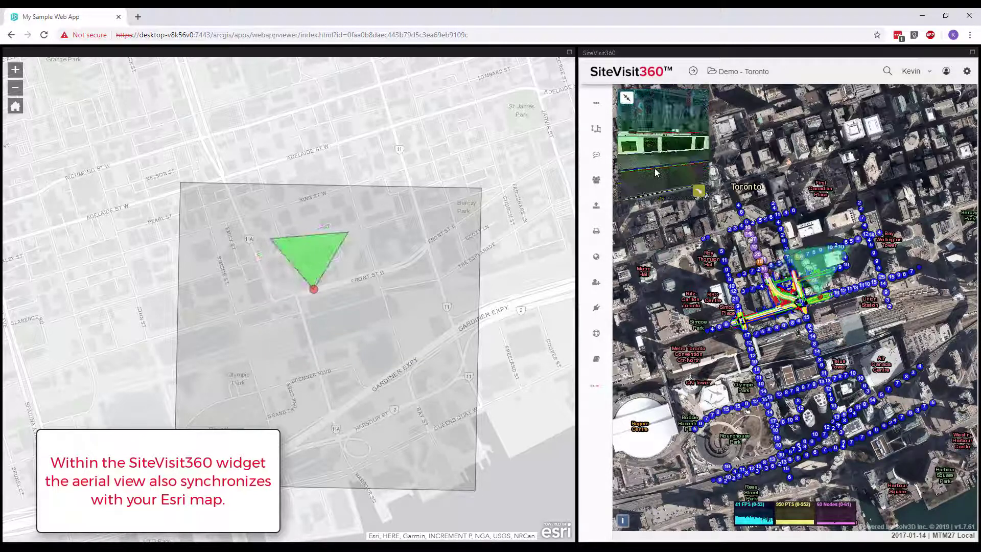